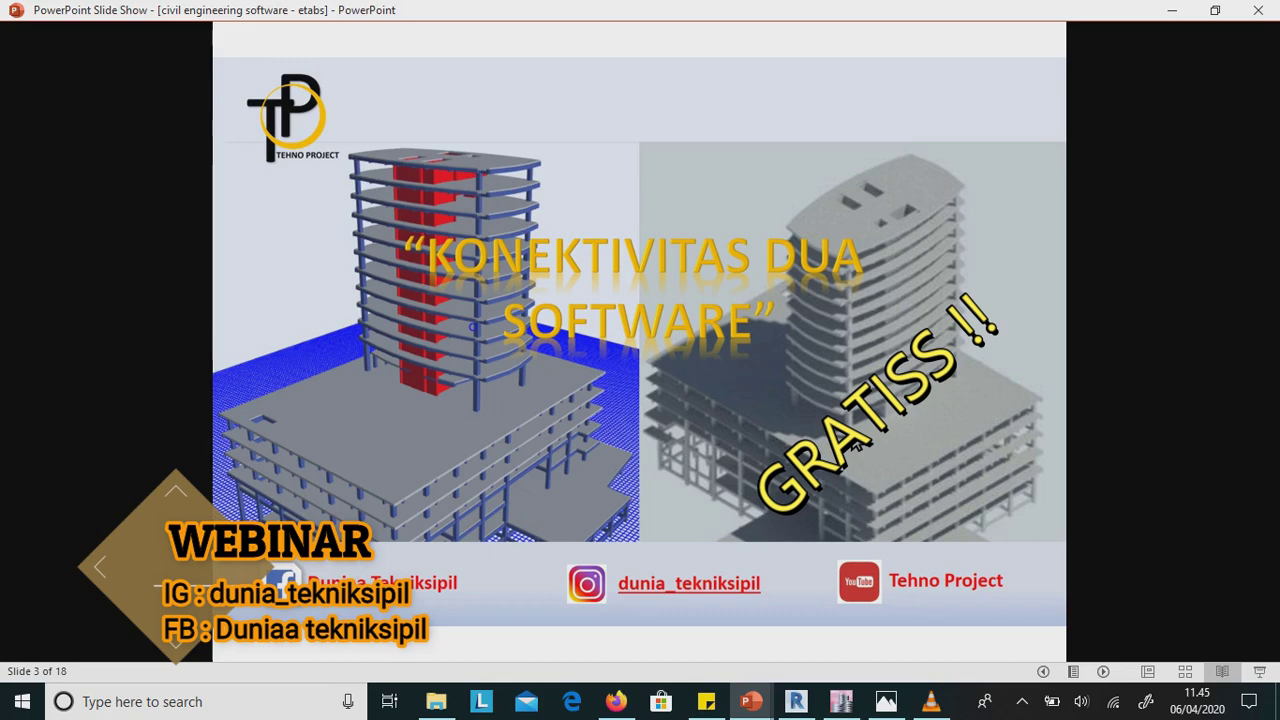
Step: Switch from the presentation slide to ETABS to view the Graha Pena building model
{"action": "left_click", "coordinate": [853, 436]}
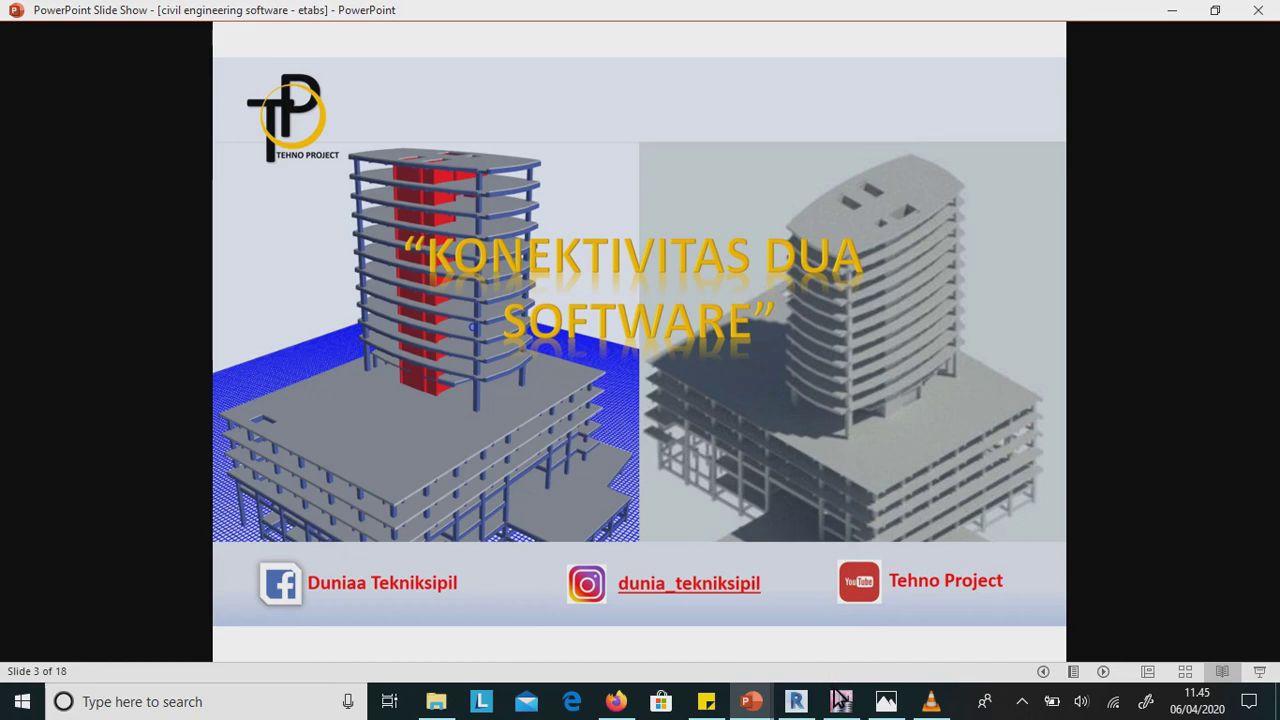
{"action": "mouse_move", "coordinate": [840, 703]}
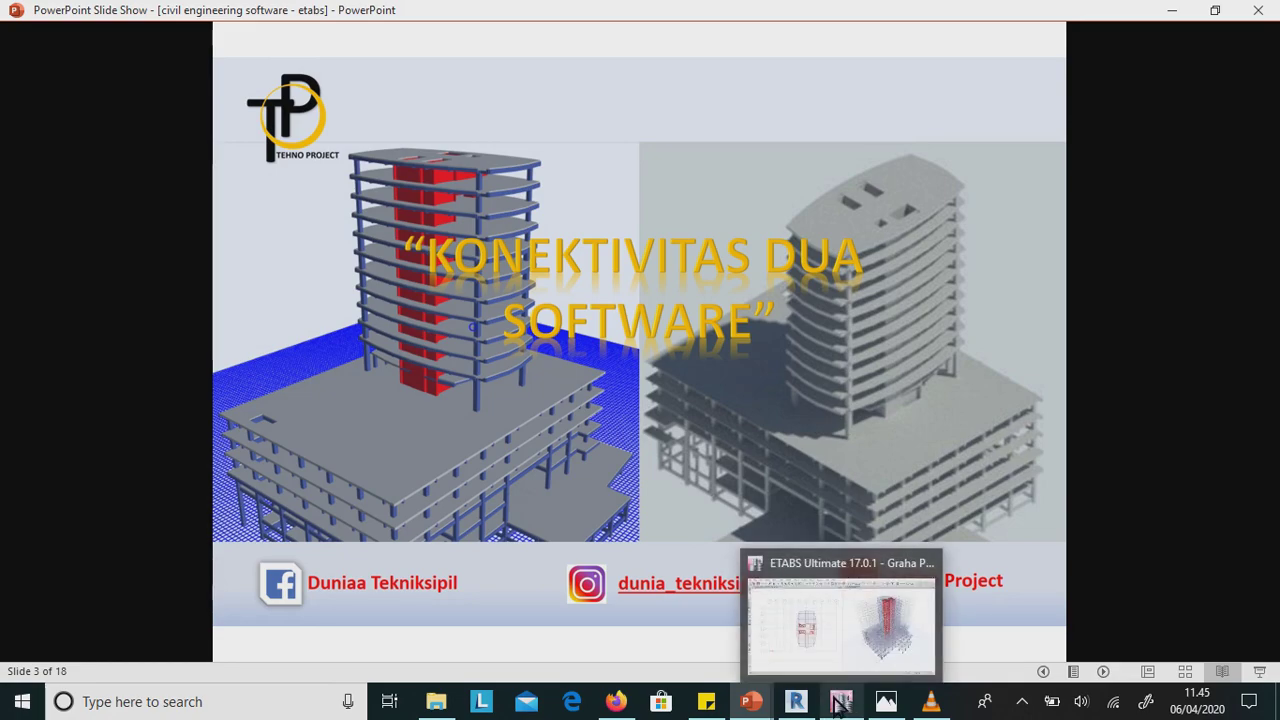
{"action": "left_click", "coordinate": [840, 615]}
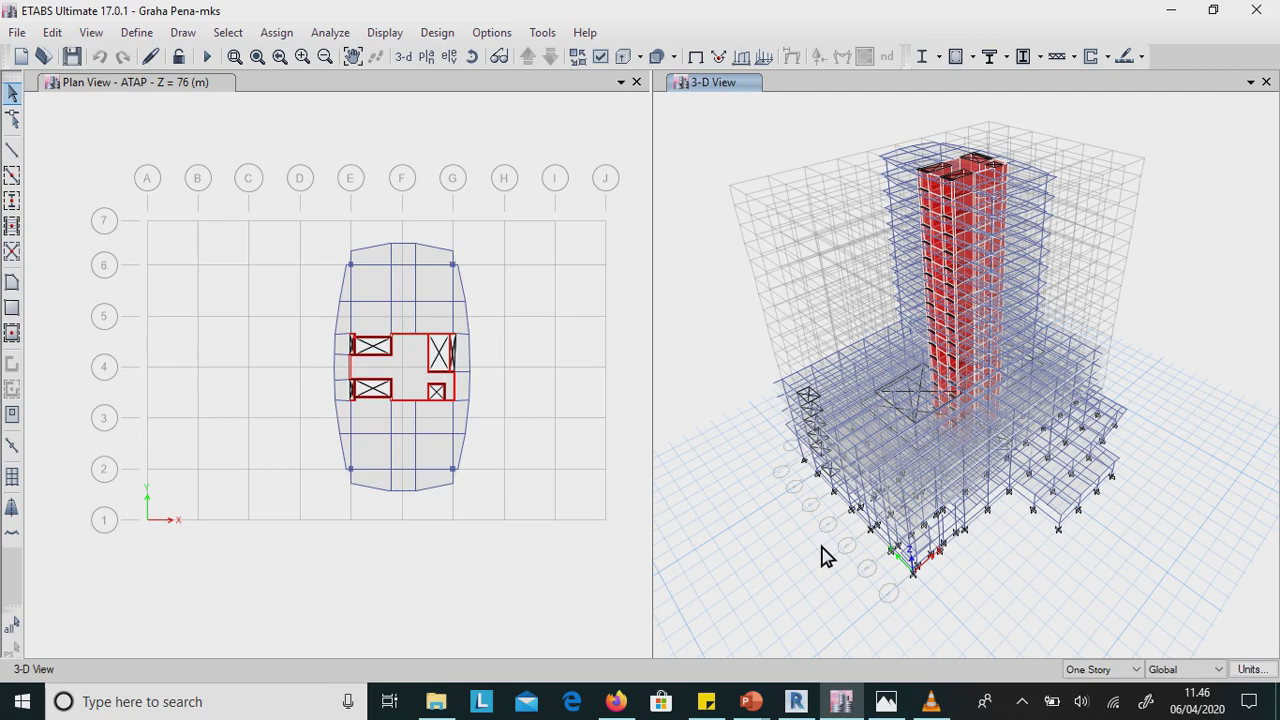
Step: Switch to Revit and open the {3D} view of Project1 to view the building structure
{"action": "left_click", "coordinate": [796, 701]}
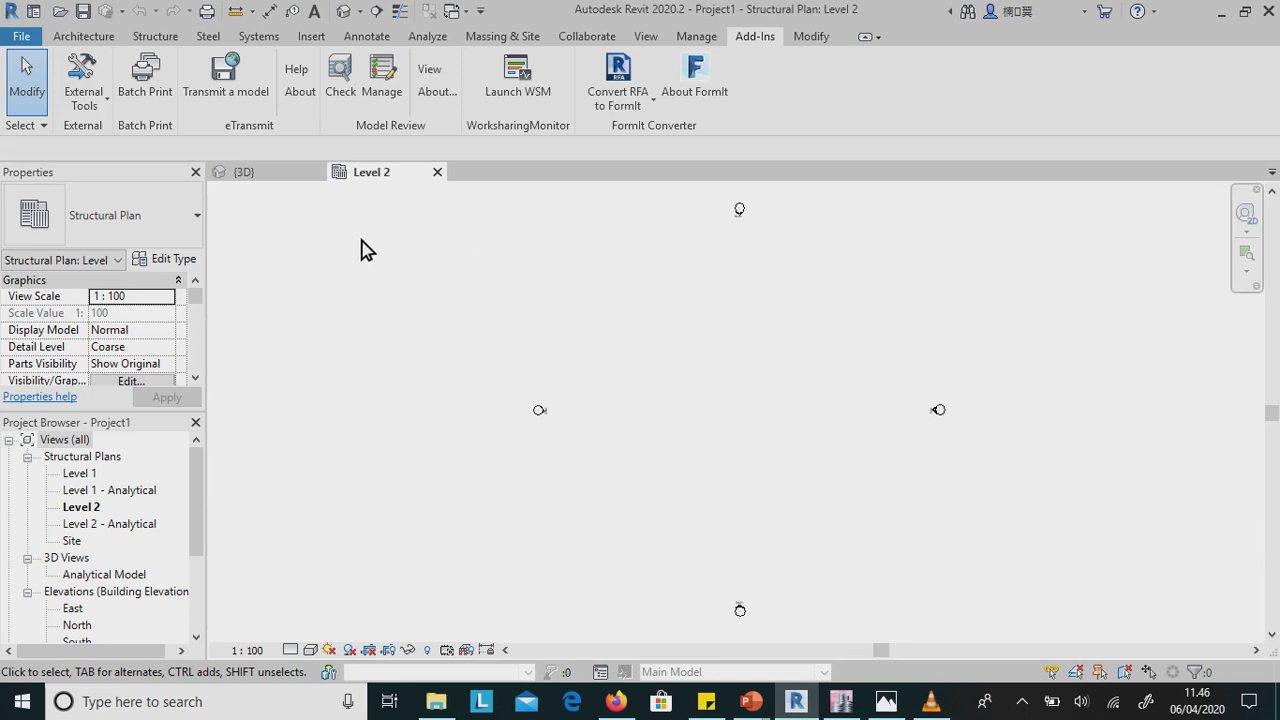
{"action": "left_click", "coordinate": [283, 172]}
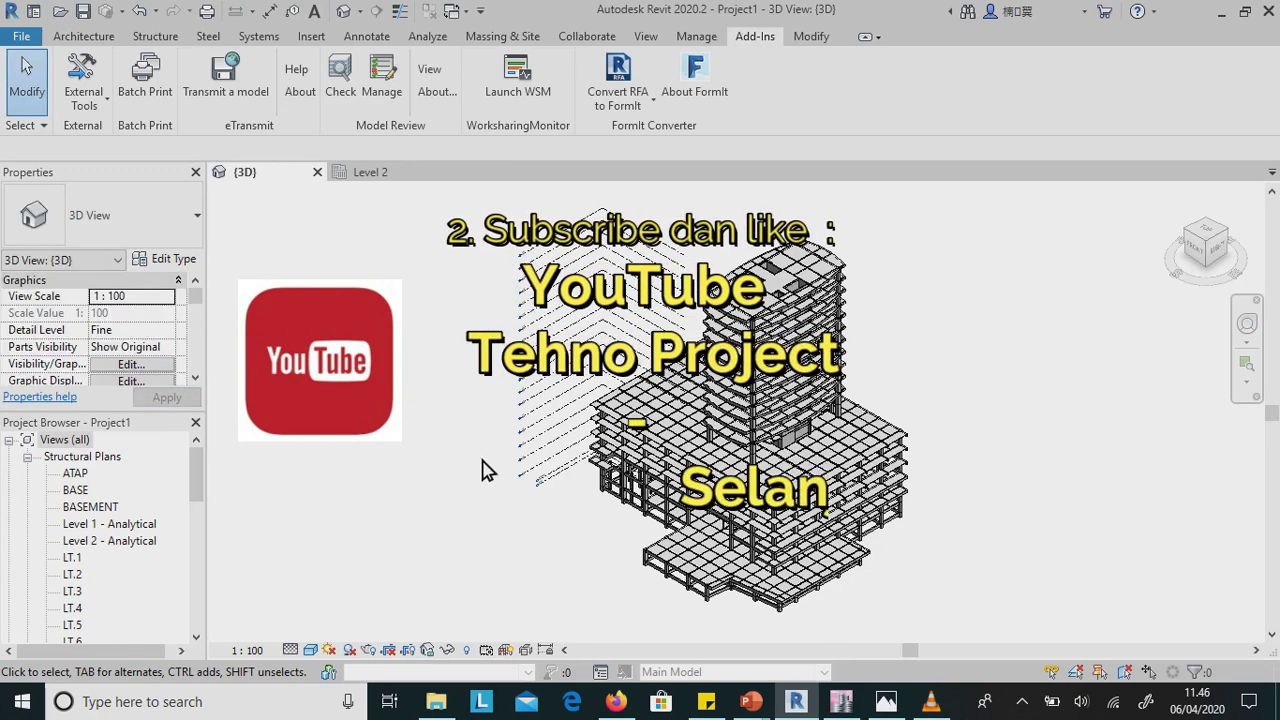
{"action": "middle_click_drag", "start_coordinate": [573, 545], "coordinate": [476, 414], "text": "shift"}
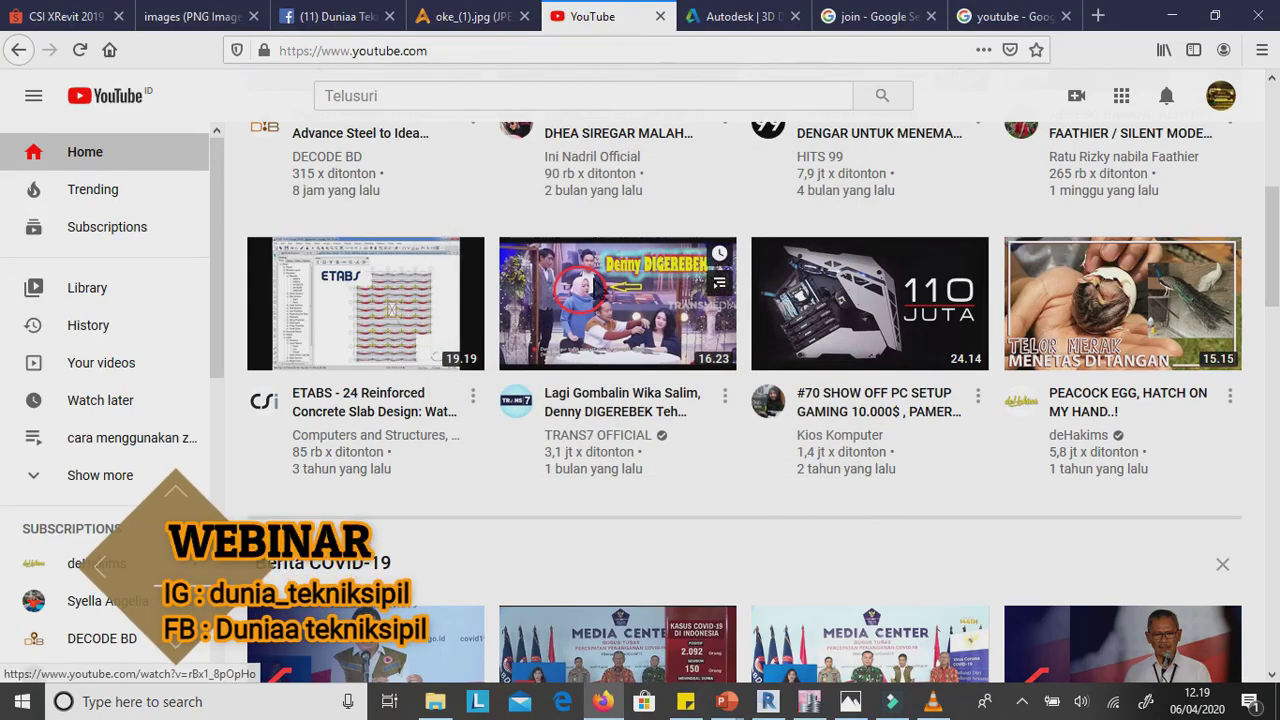
Step: Search YouTube in the Firefox browser for "tehno project"
{"action": "left_click", "coordinate": [501, 97]}
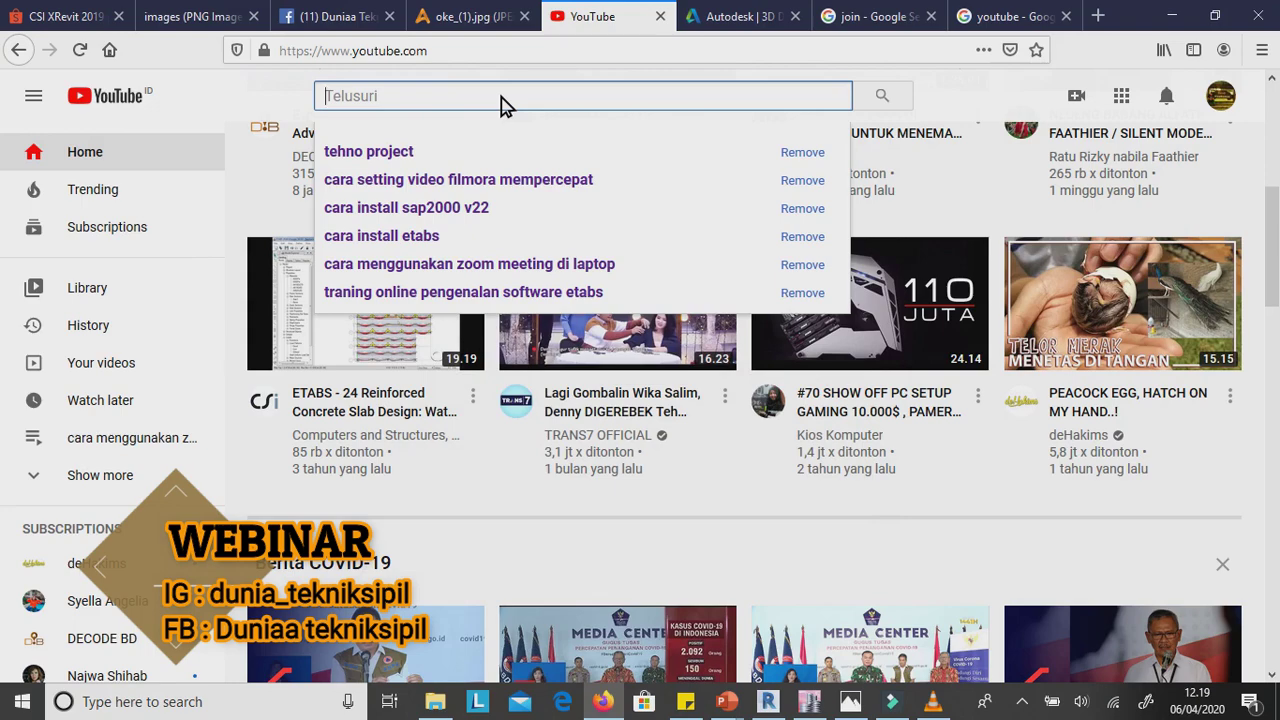
{"action": "type", "text": "tehn"}
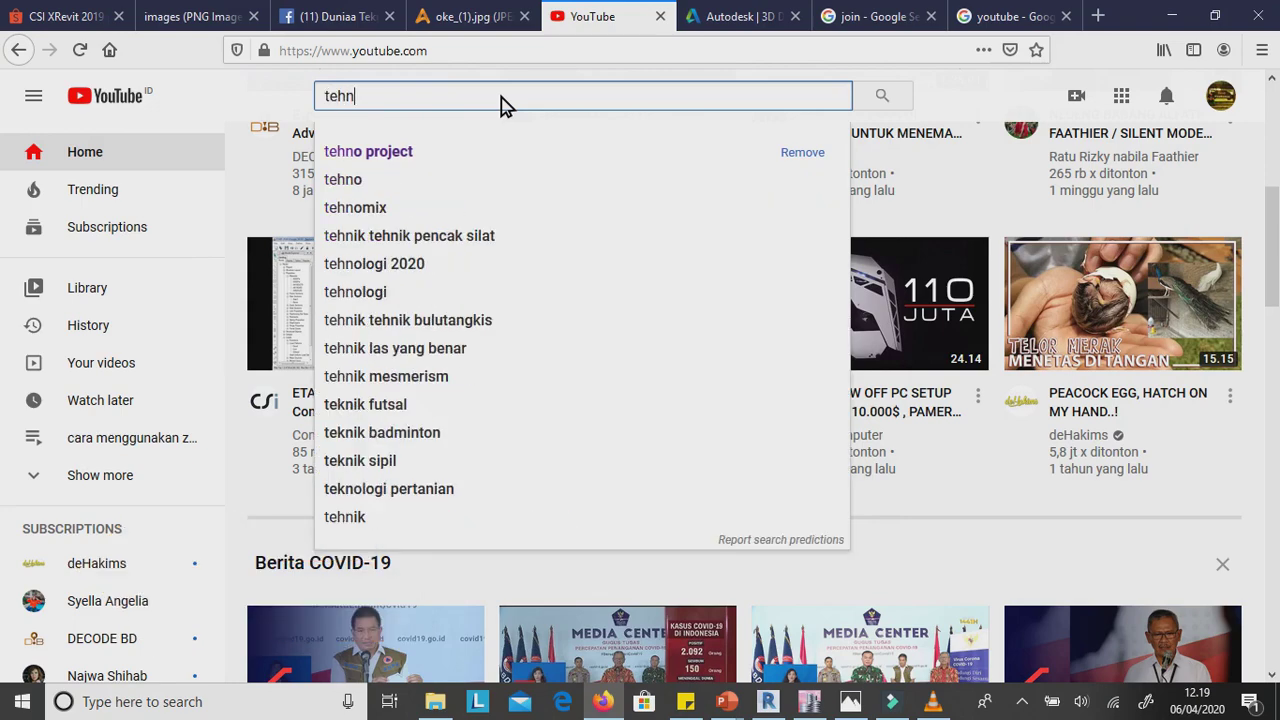
{"action": "type", "text": "o p"}
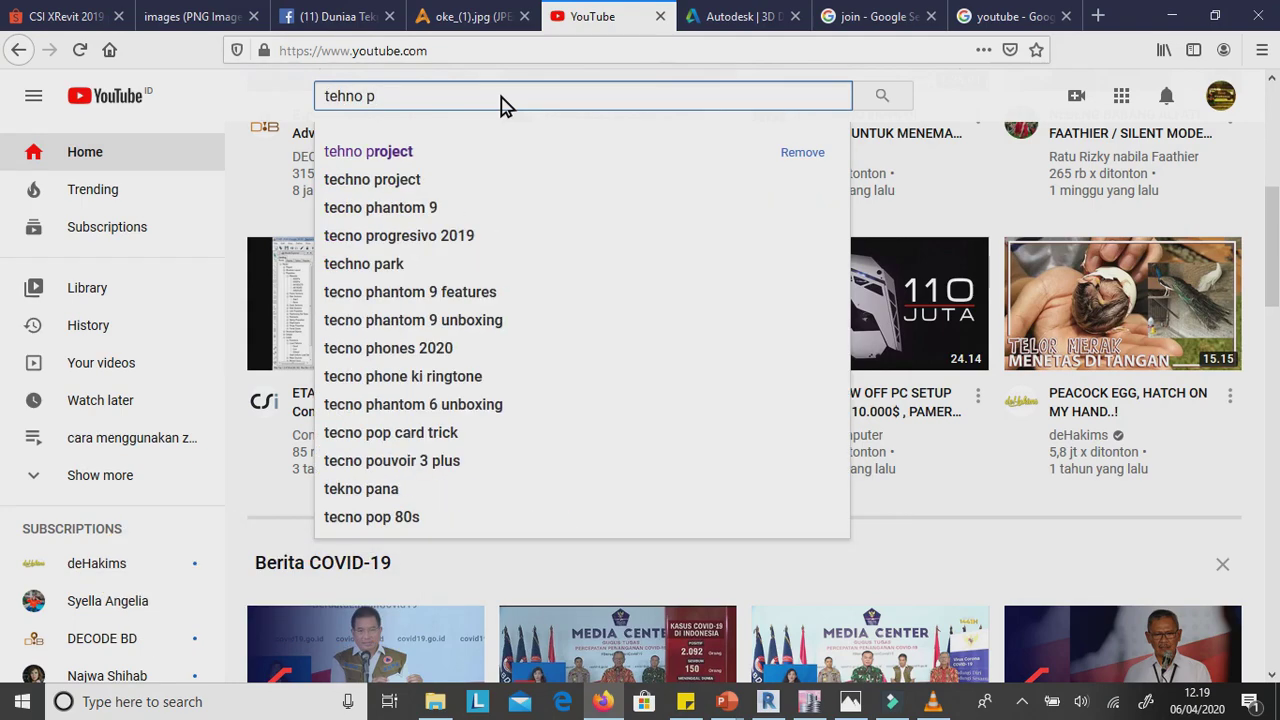
{"action": "type", "text": "rojec"}
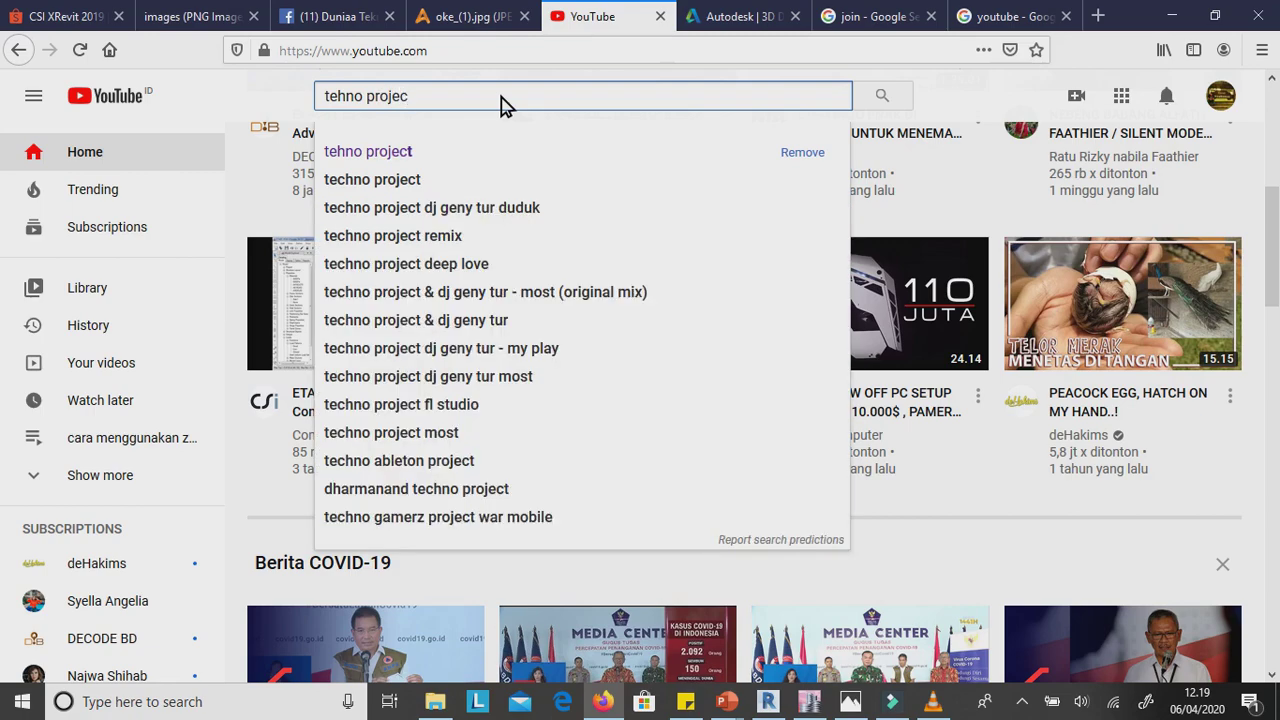
{"action": "type", "text": "t"}
{"action": "key", "text": "Return"}
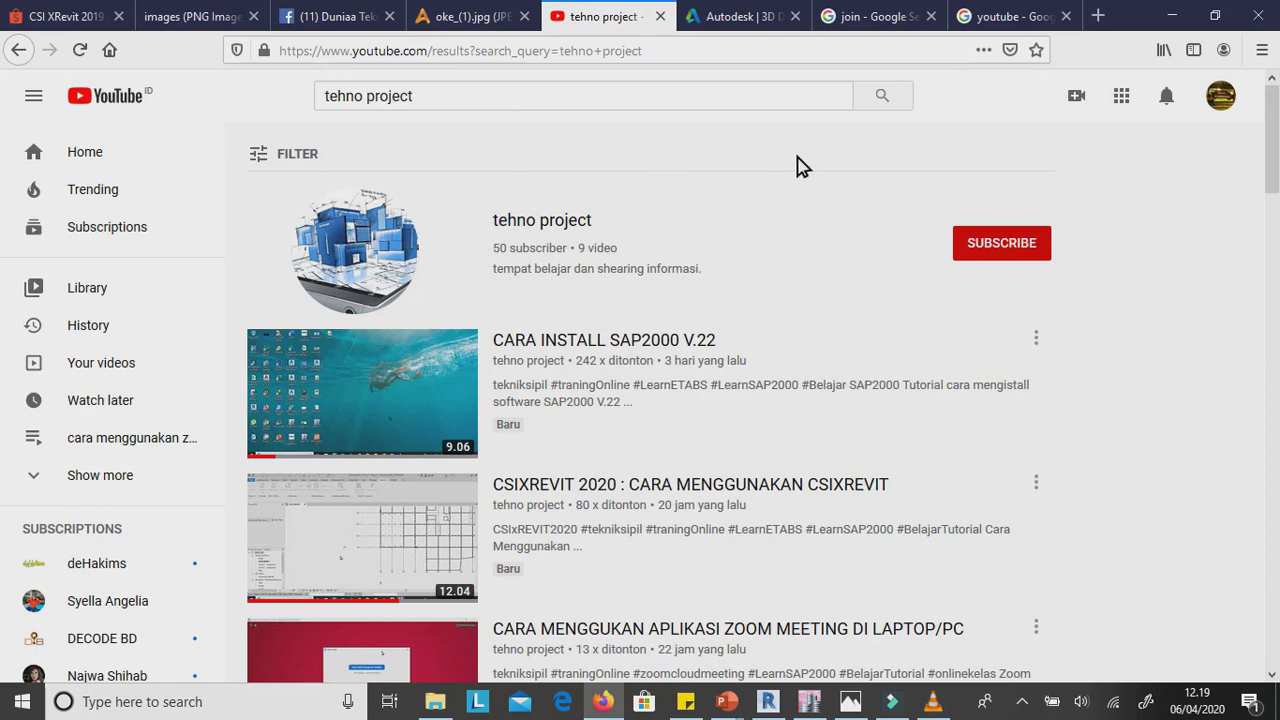
Step: Subscribe to the tehno project channel, turn on its notifications, and dismiss the Instagram pop-up
{"action": "left_click", "coordinate": [1003, 253]}
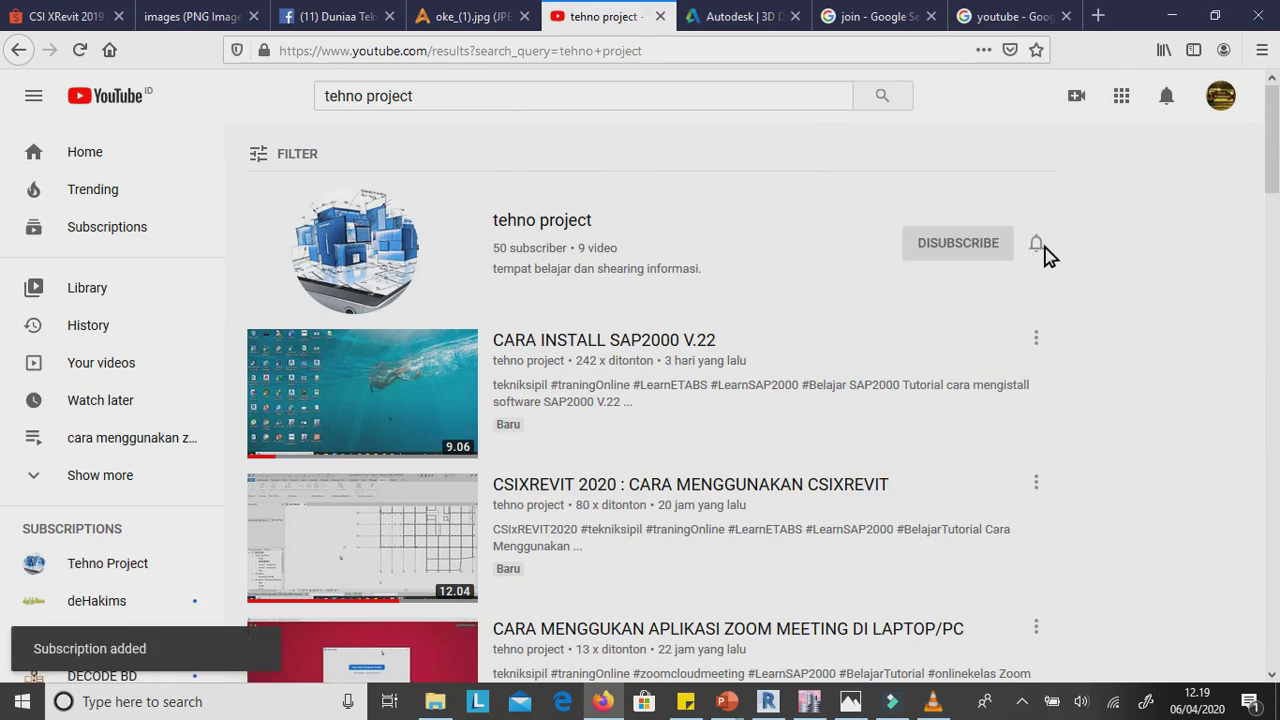
{"action": "left_click", "coordinate": [1037, 245]}
{"action": "left_click", "coordinate": [1080, 288]}
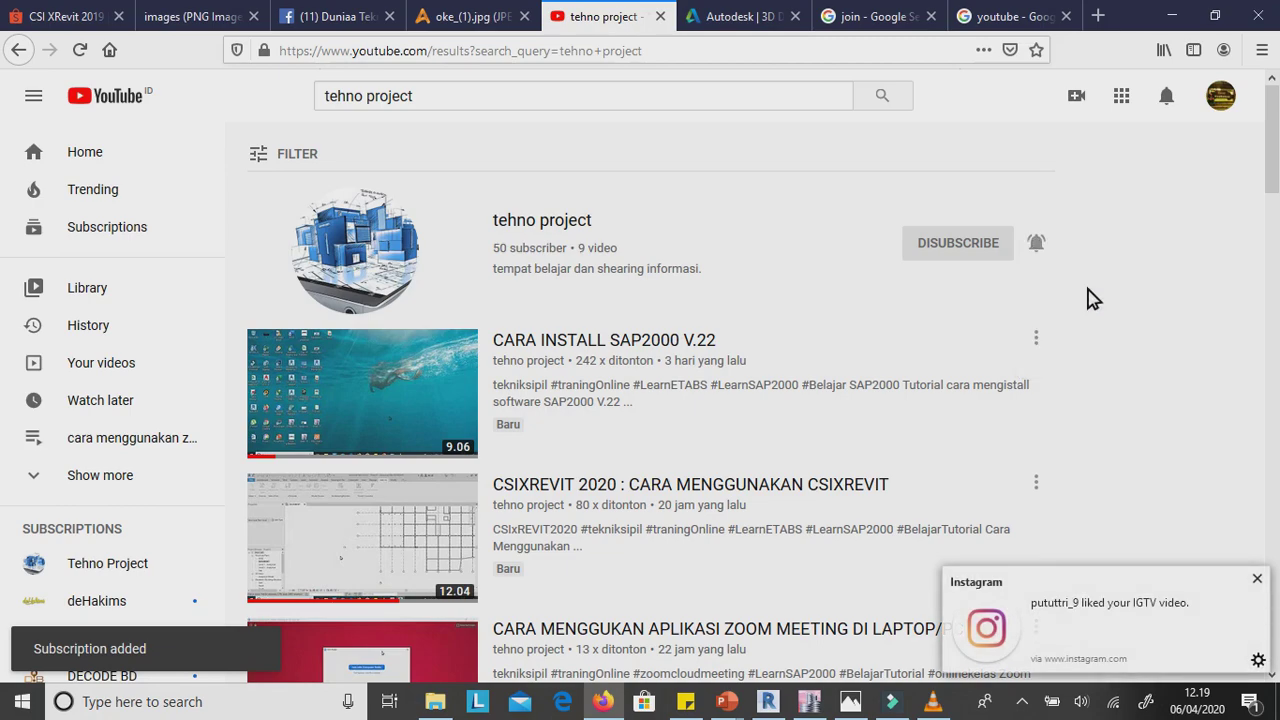
{"action": "left_click", "coordinate": [1258, 579]}
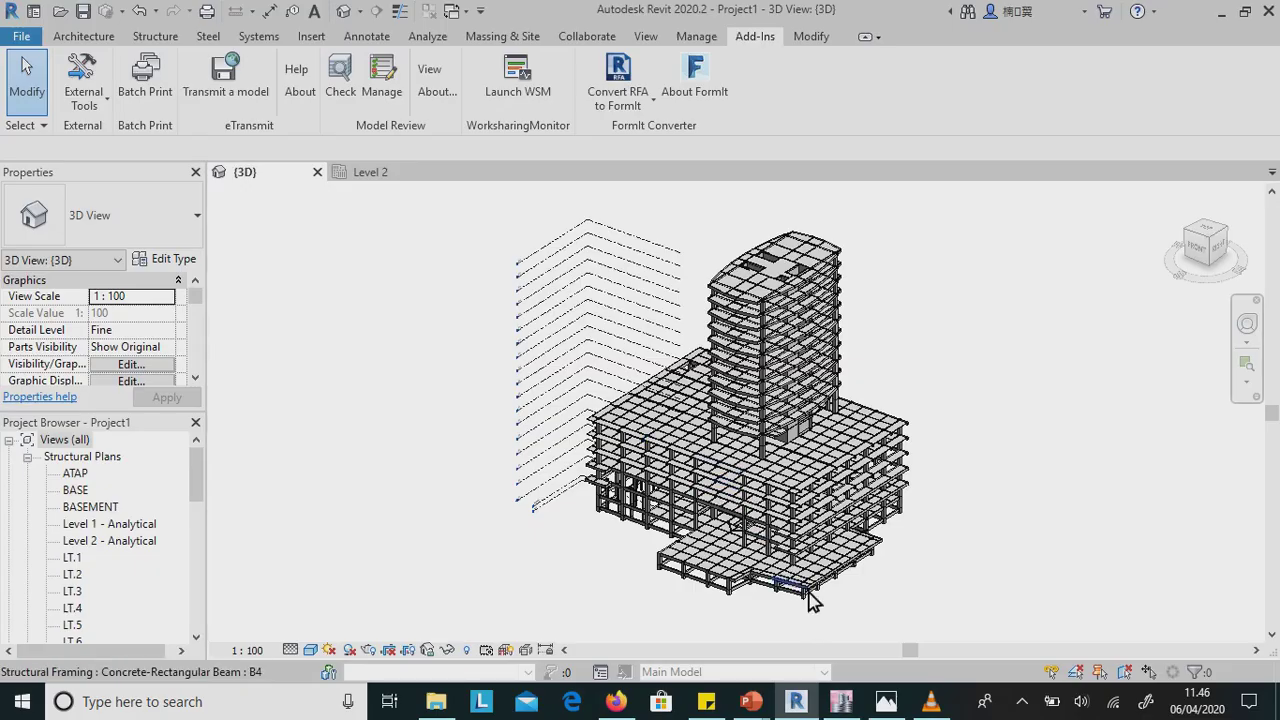
Step: Switch to ETABS, show the rendered view of the Graha Pena model, and examine the building from several sides
{"action": "left_click", "coordinate": [843, 702]}
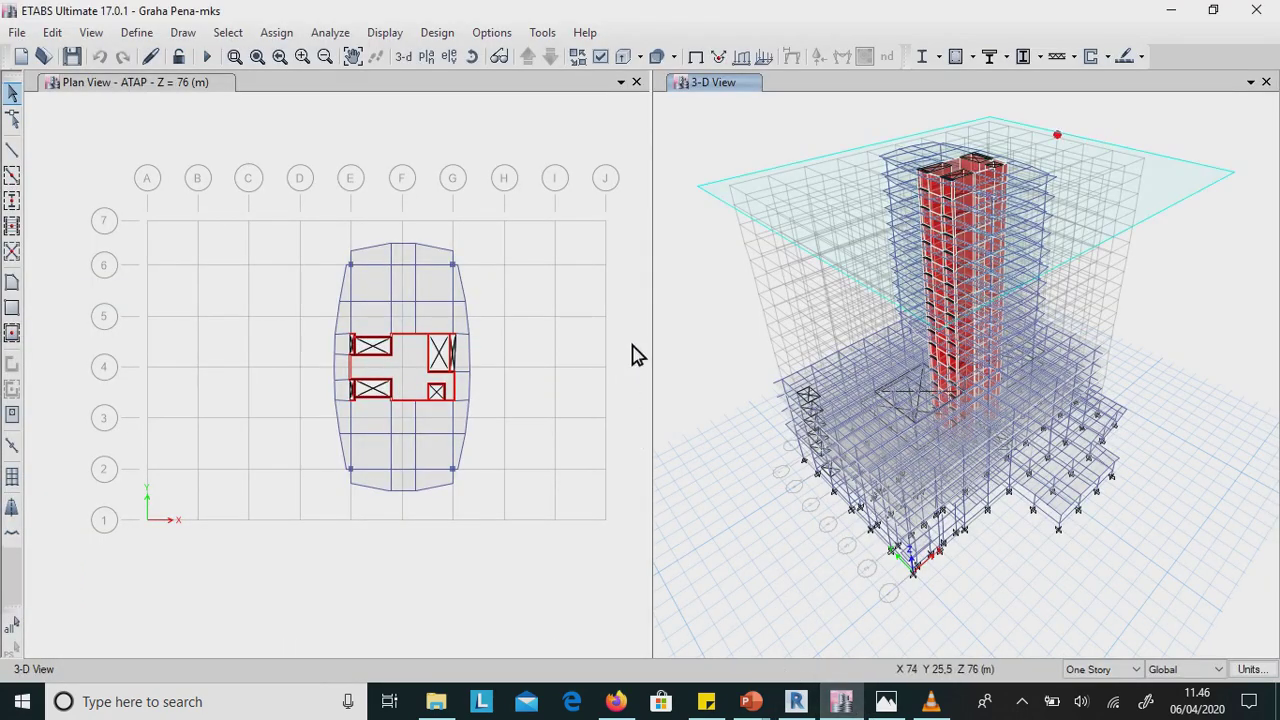
{"action": "left_click", "coordinate": [91, 33]}
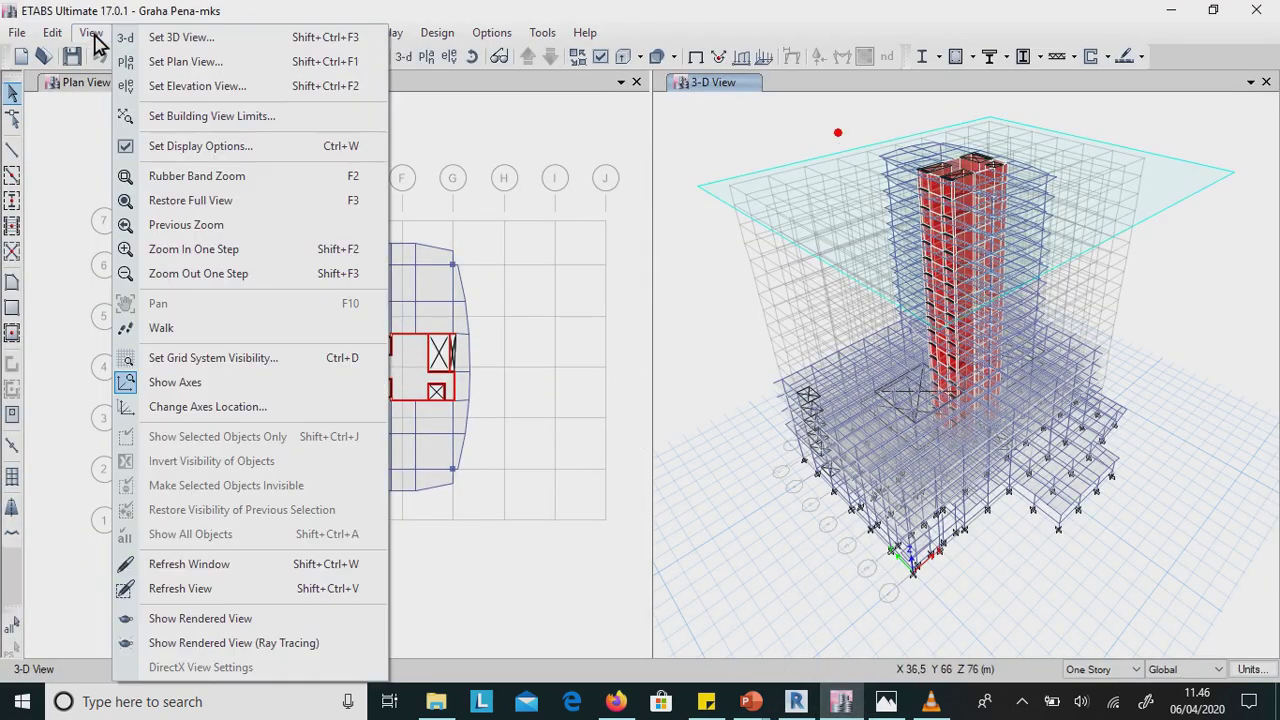
{"action": "left_click", "coordinate": [262, 618]}
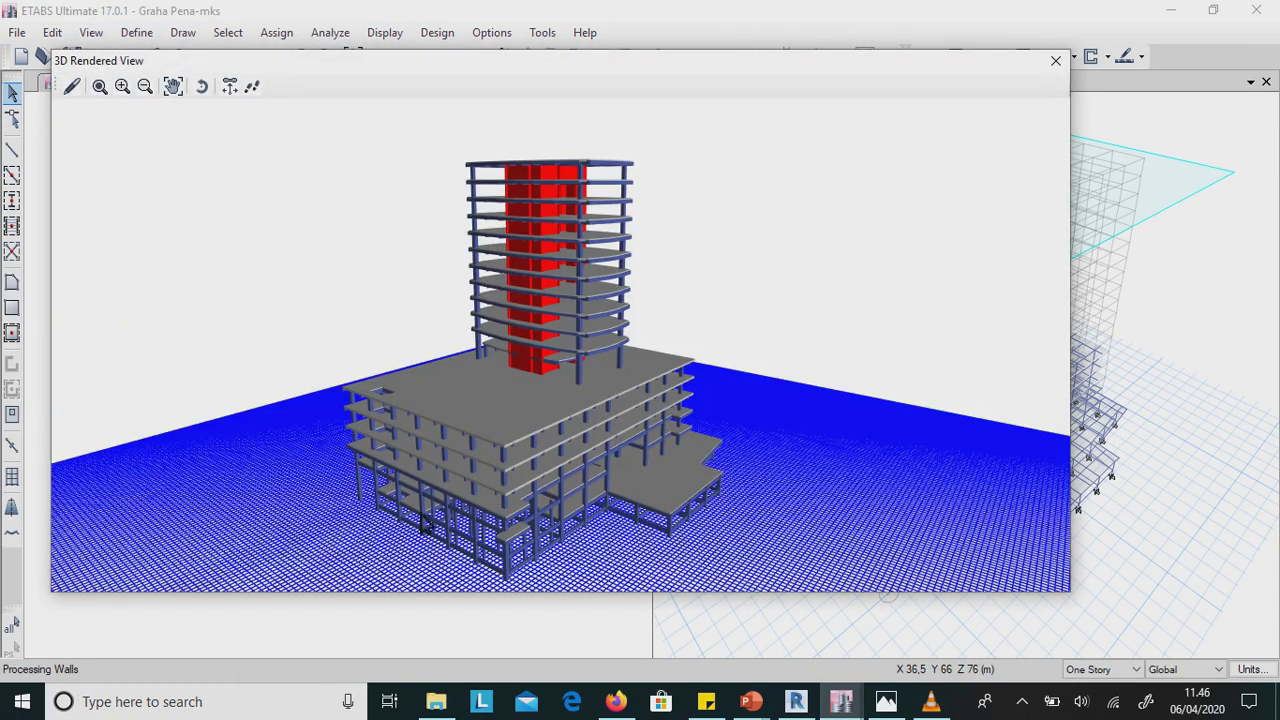
{"action": "scroll", "coordinate": [577, 378], "scroll_direction": "up", "scroll_amount": 3}
{"action": "left_click_drag", "start_coordinate": [577, 378], "coordinate": [604, 455]}
{"action": "scroll", "coordinate": [635, 443], "scroll_direction": "down", "scroll_amount": 1}
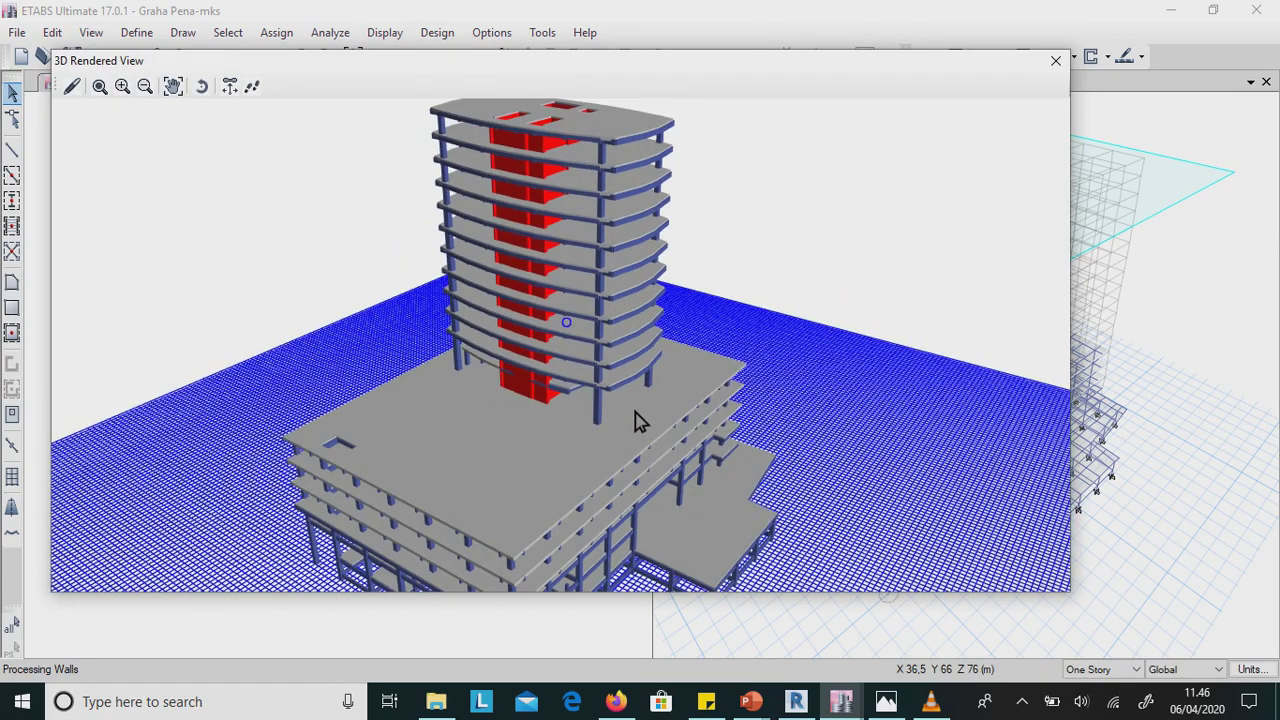
{"action": "left_click_drag", "start_coordinate": [635, 412], "coordinate": [768, 435]}
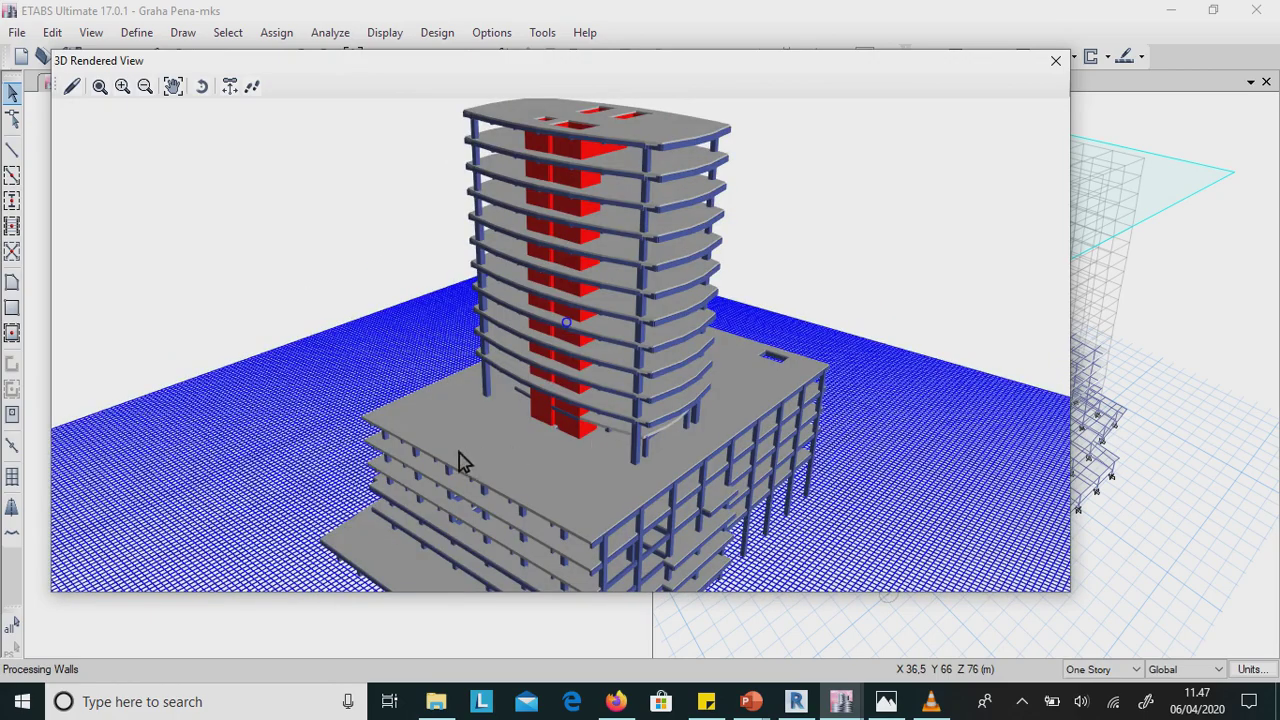
{"action": "left_click_drag", "start_coordinate": [366, 448], "coordinate": [1033, 497]}
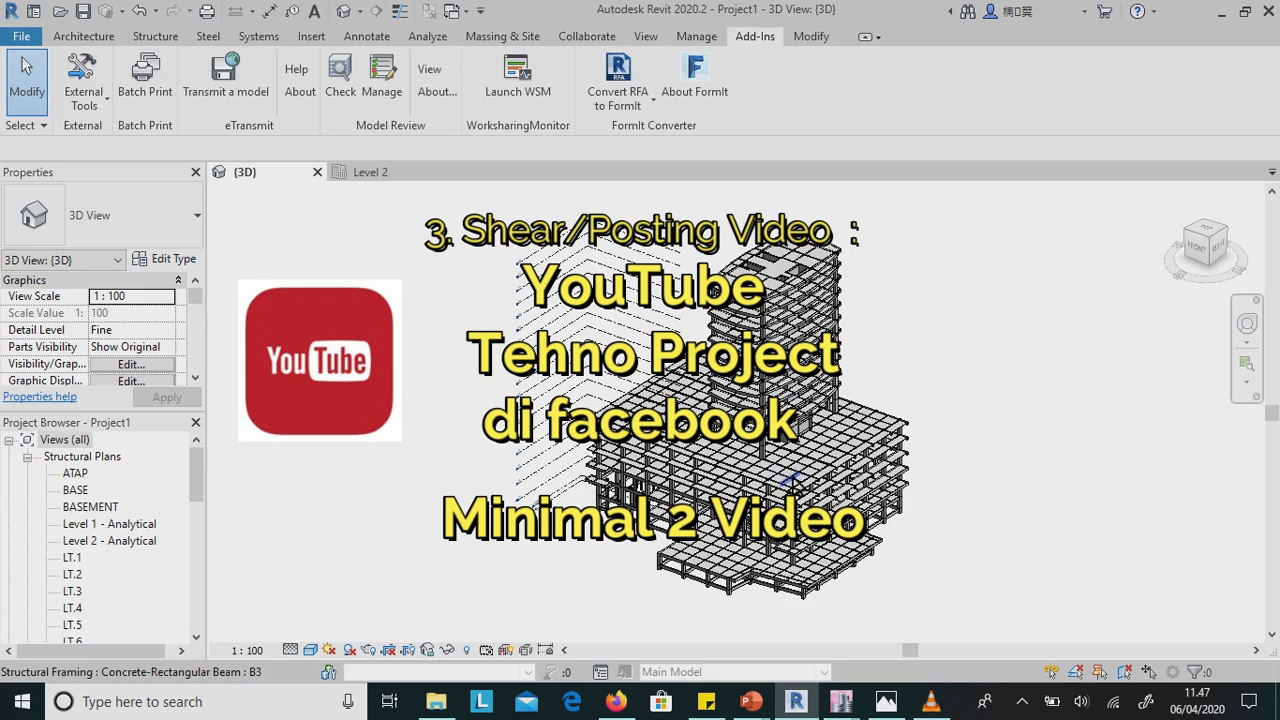
{"action": "scroll", "coordinate": [790, 478], "scroll_direction": "up", "scroll_amount": 2}
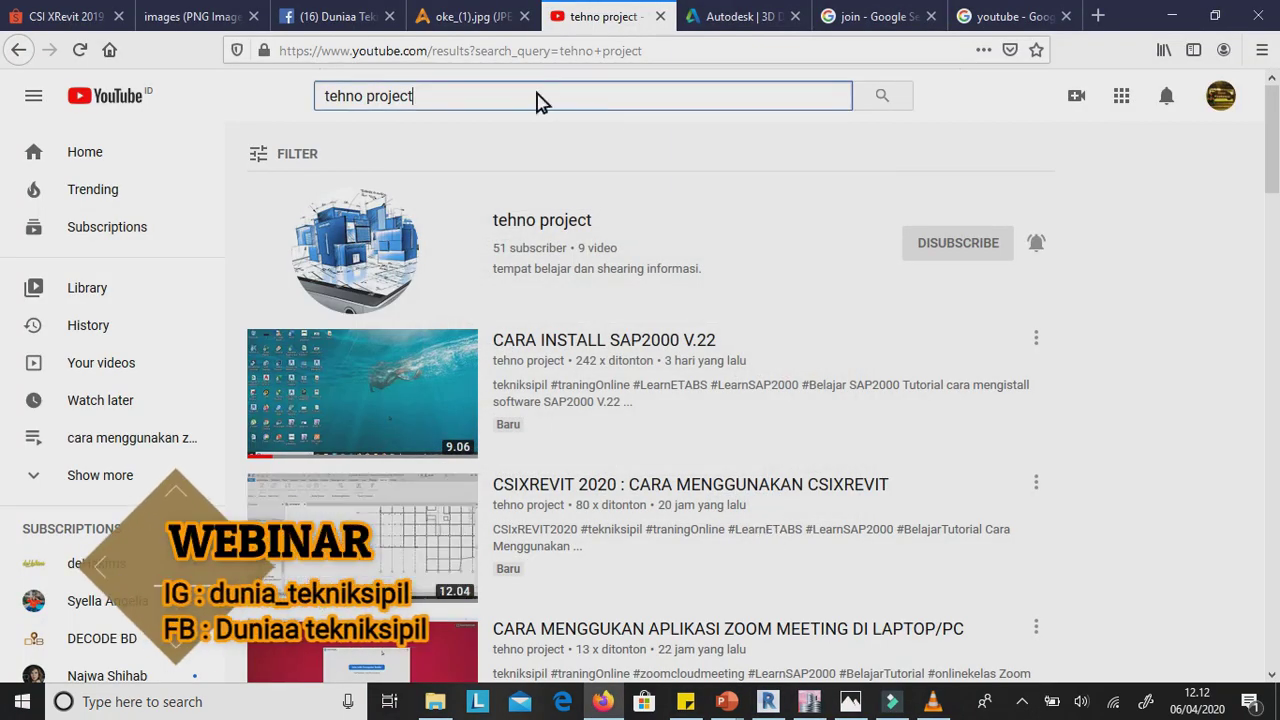
Step: Repeat the YouTube search for "tehno project" in Firefox, open the video "CARA INSTALL SAP2000 V.22", and pause it
{"action": "left_click_drag", "start_coordinate": [537, 100], "coordinate": [325, 86]}
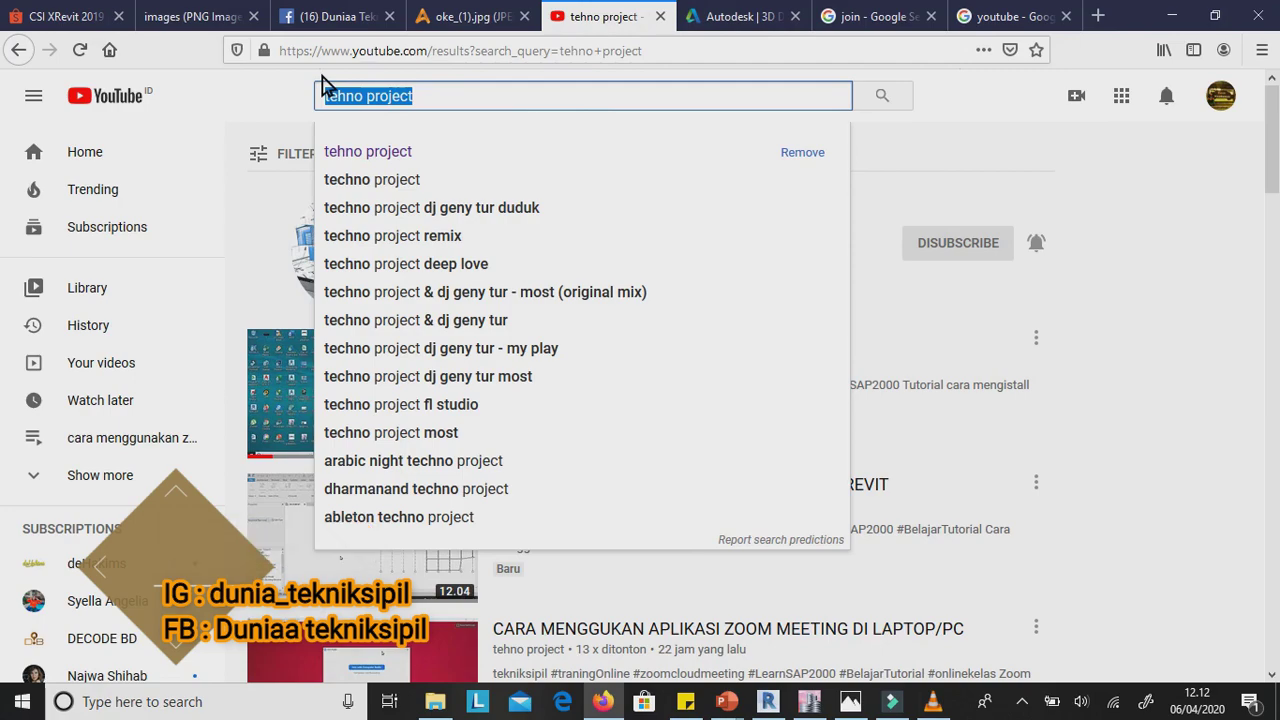
{"action": "left_click", "coordinate": [872, 94]}
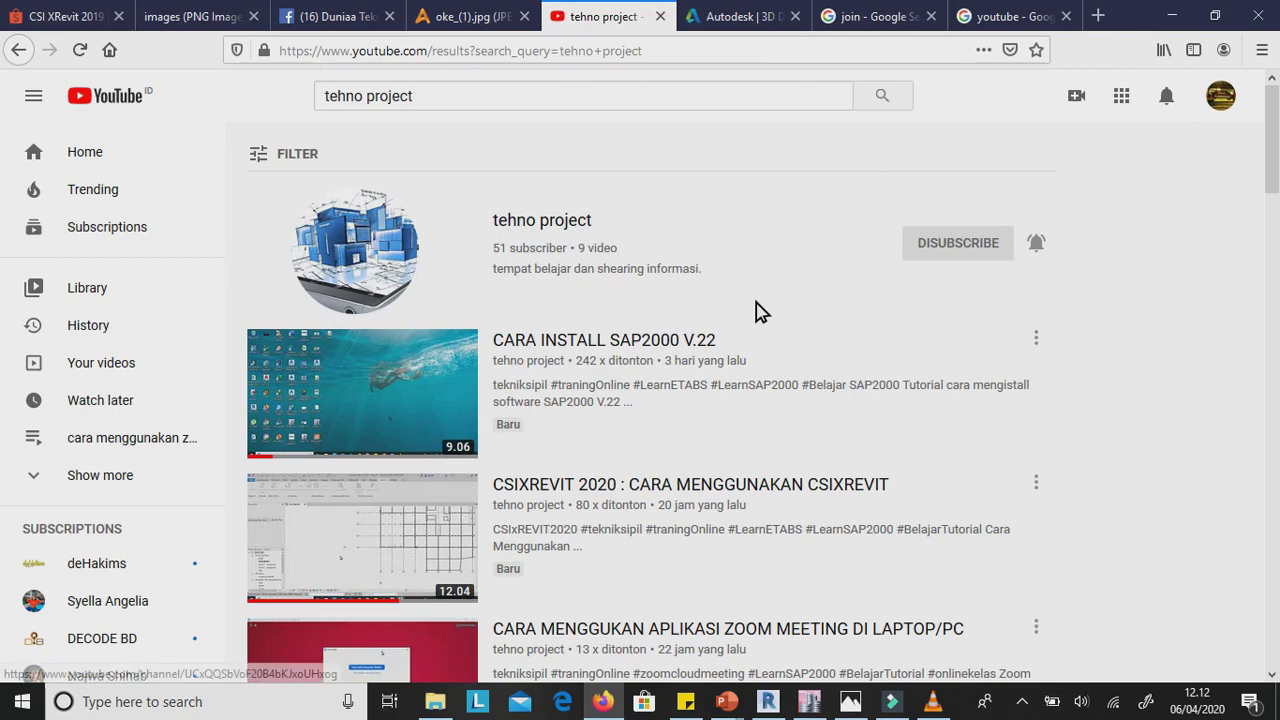
{"action": "left_click", "coordinate": [365, 422]}
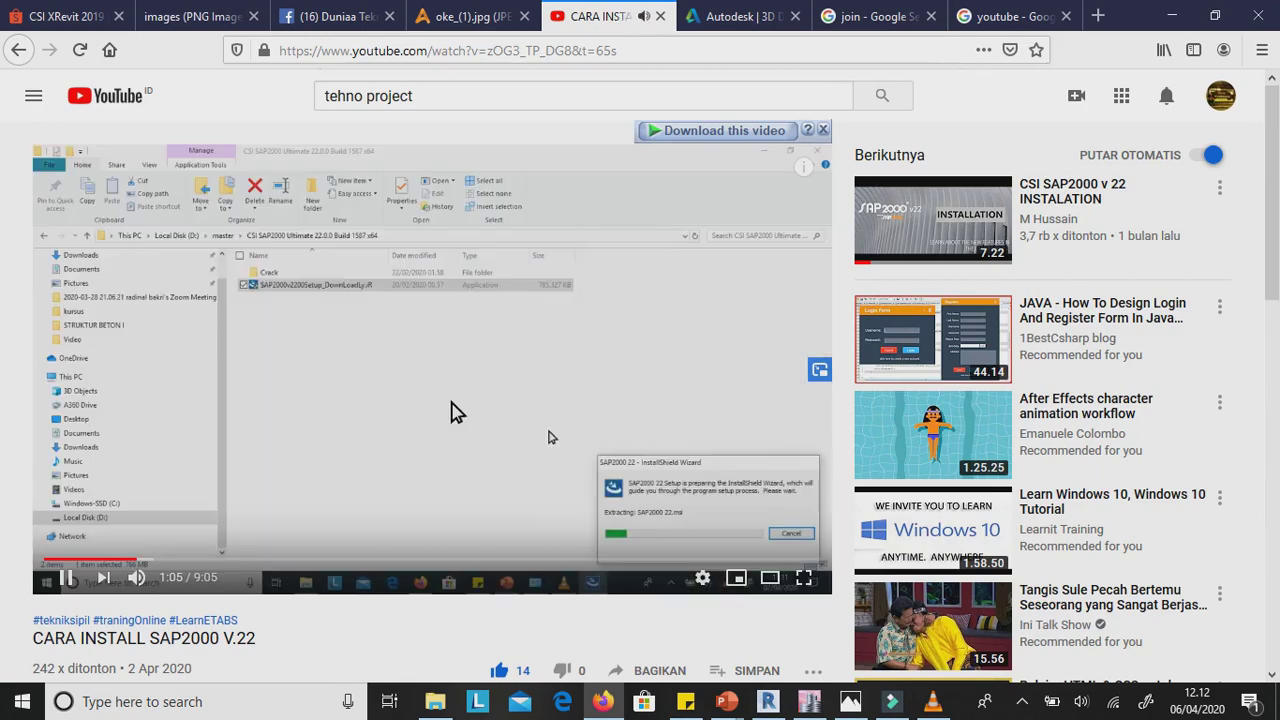
{"action": "left_click", "coordinate": [405, 409]}
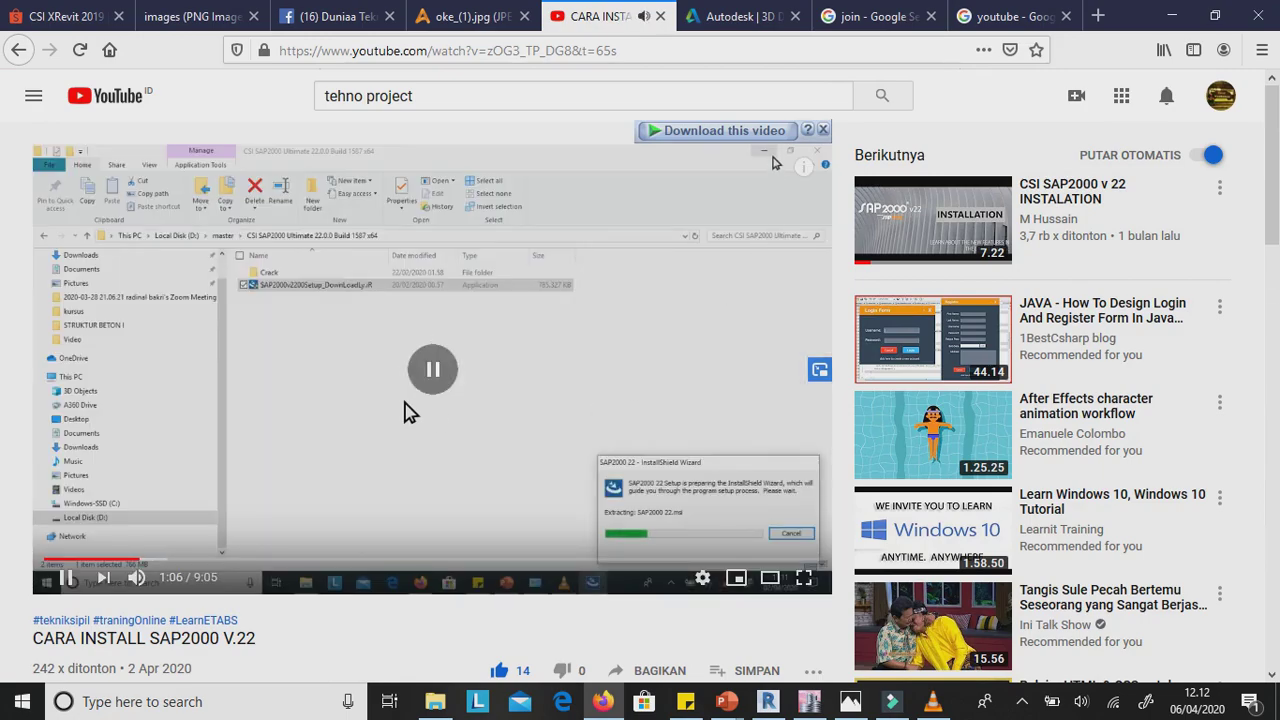
{"action": "scroll", "coordinate": [434, 414], "scroll_direction": "down", "scroll_amount": 2}
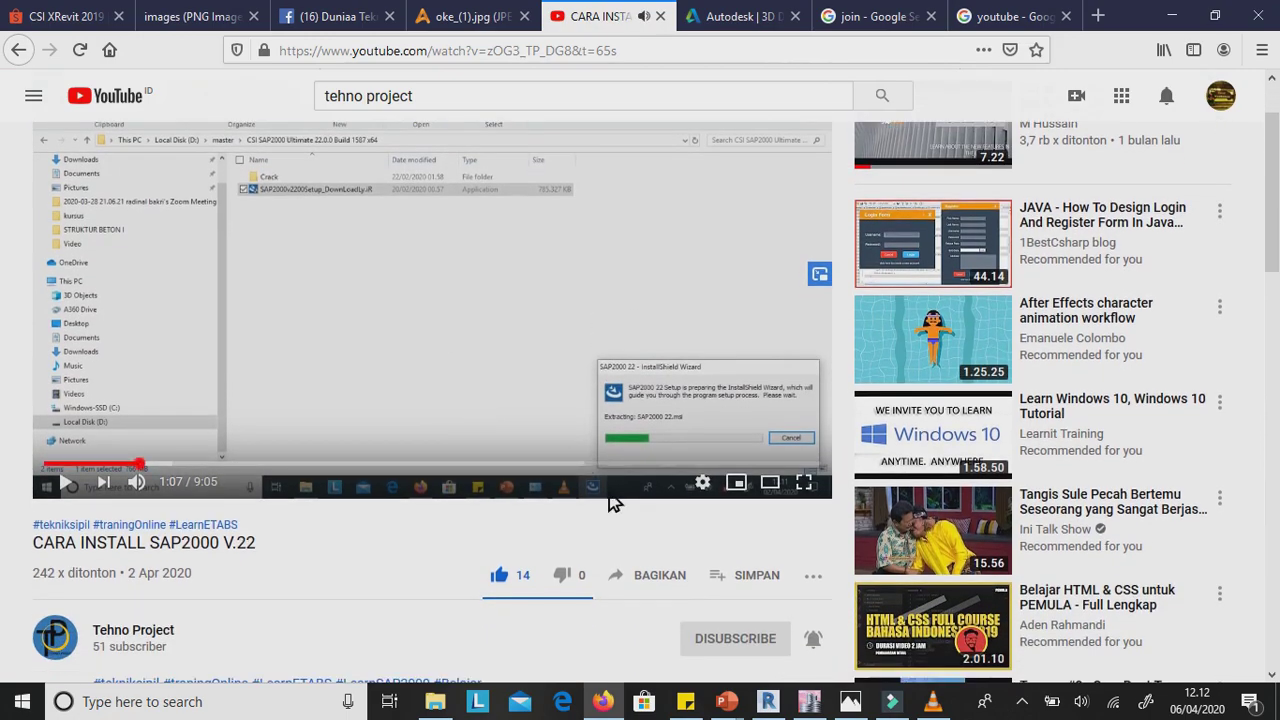
Step: Share the paused SAP2000 installation video on Facebook as a public post to Kabar Beranda
{"action": "left_click", "coordinate": [623, 582]}
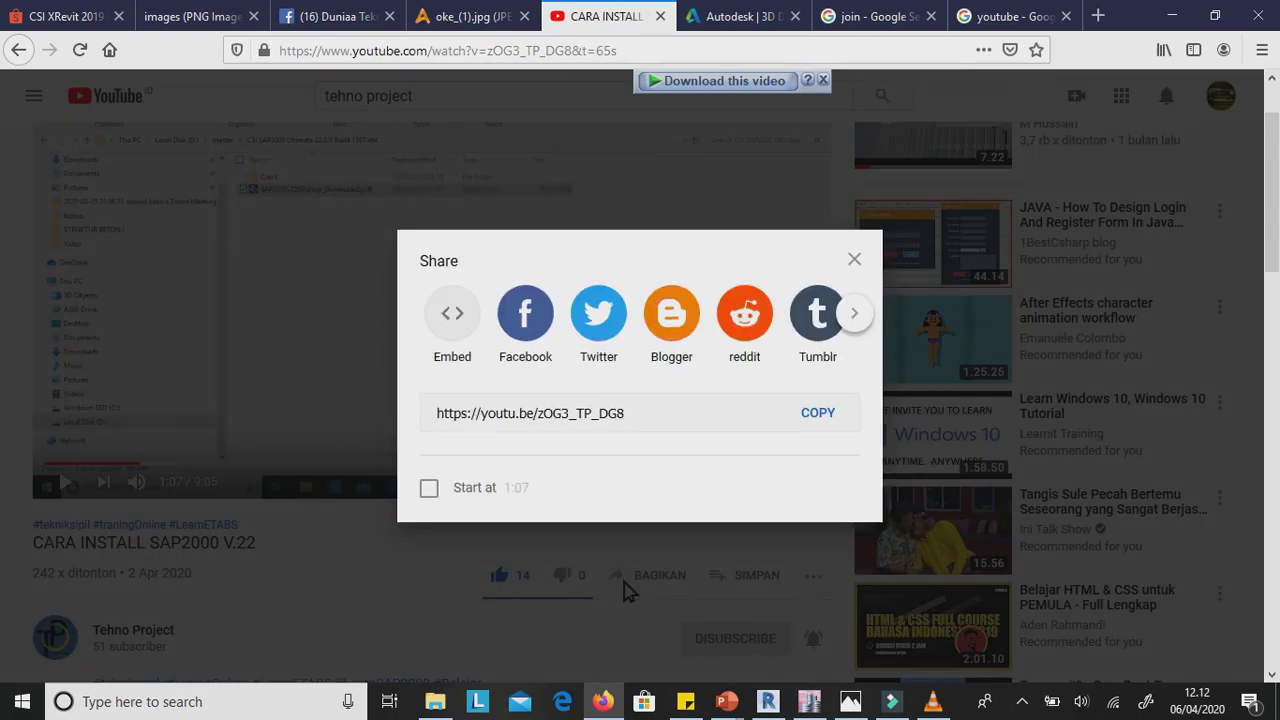
{"action": "left_click", "coordinate": [527, 315]}
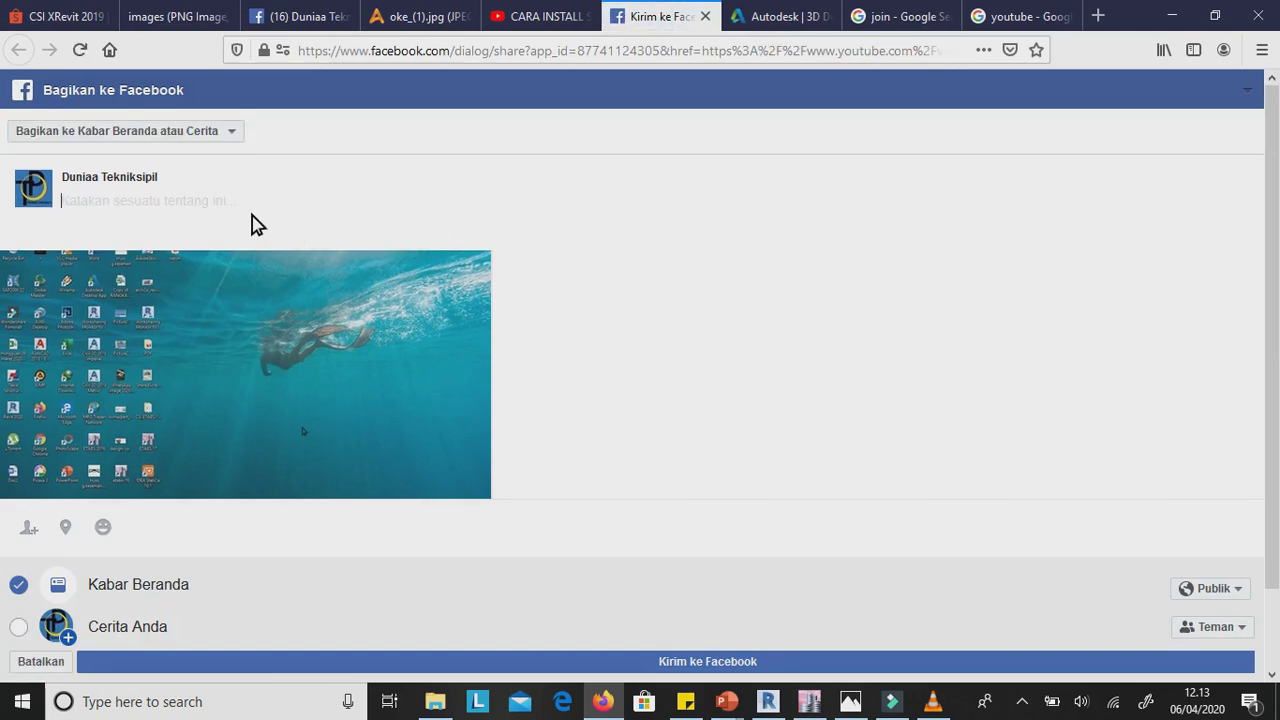
{"action": "scroll", "coordinate": [256, 222], "scroll_direction": "down", "scroll_amount": 2}
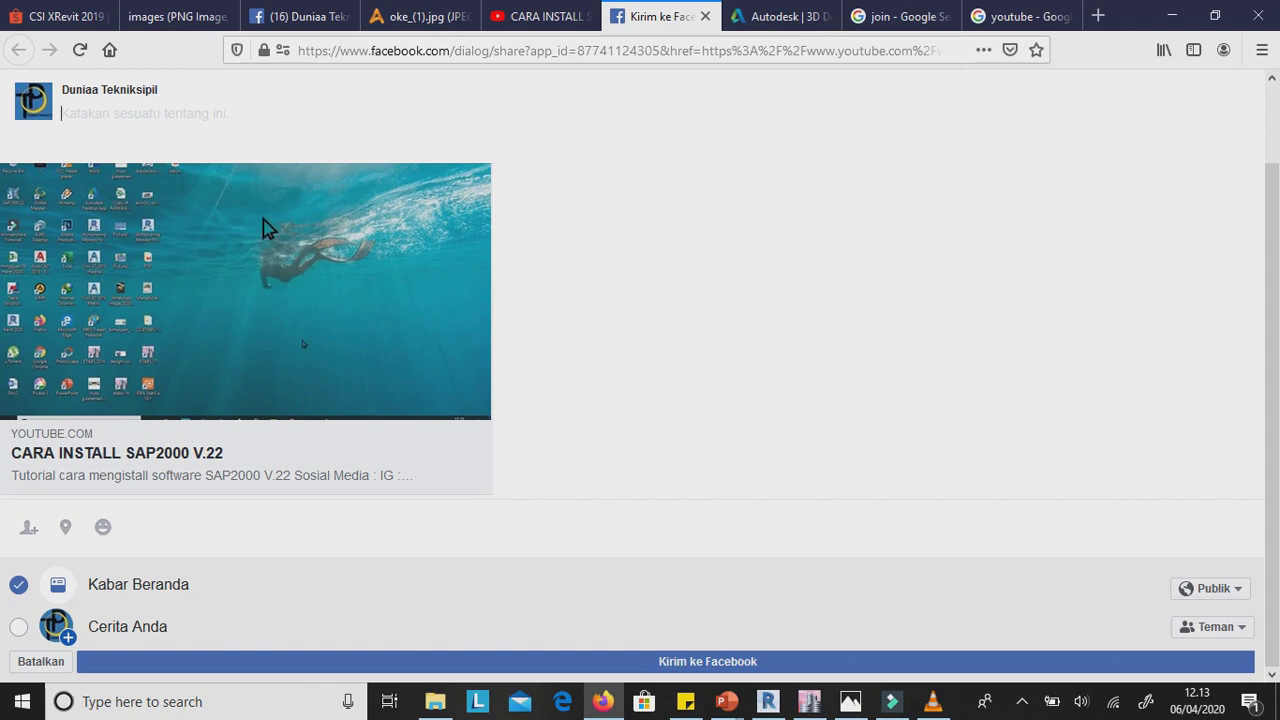
{"action": "left_click", "coordinate": [717, 664]}
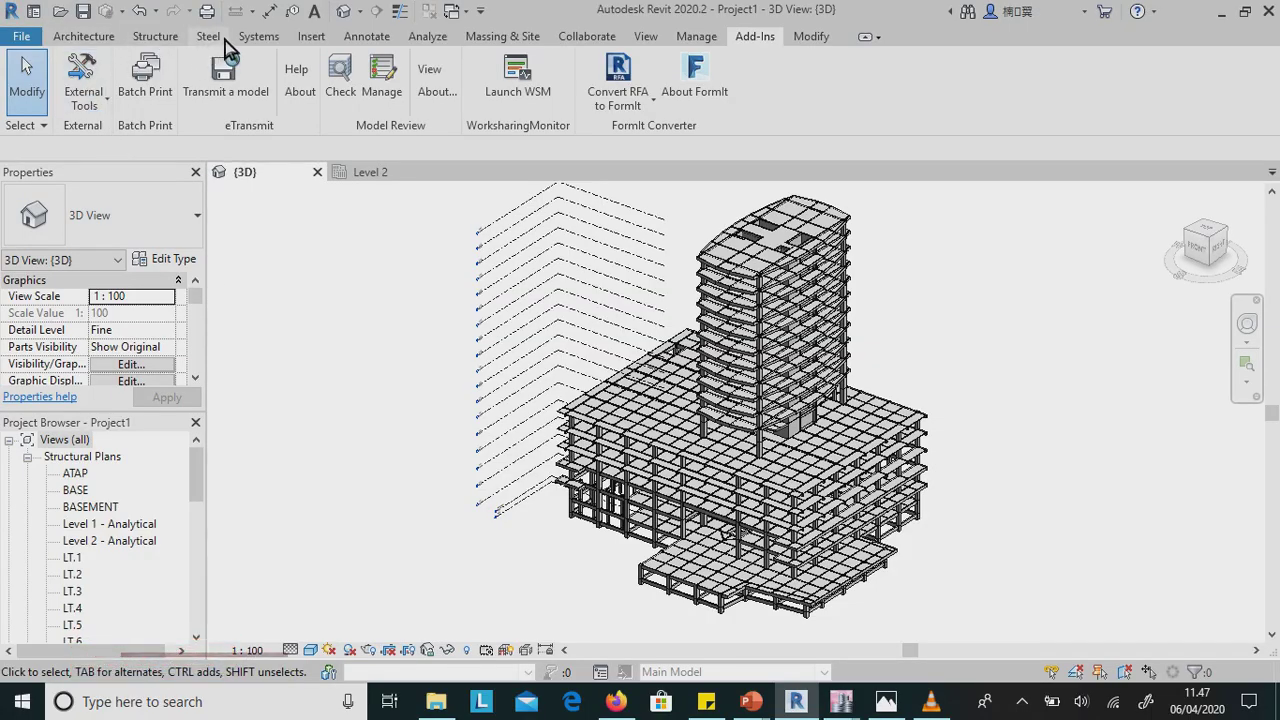
Step: Switch to Revit and render the building's 3D view at High quality and screen resolution
{"action": "left_click", "coordinate": [648, 38]}
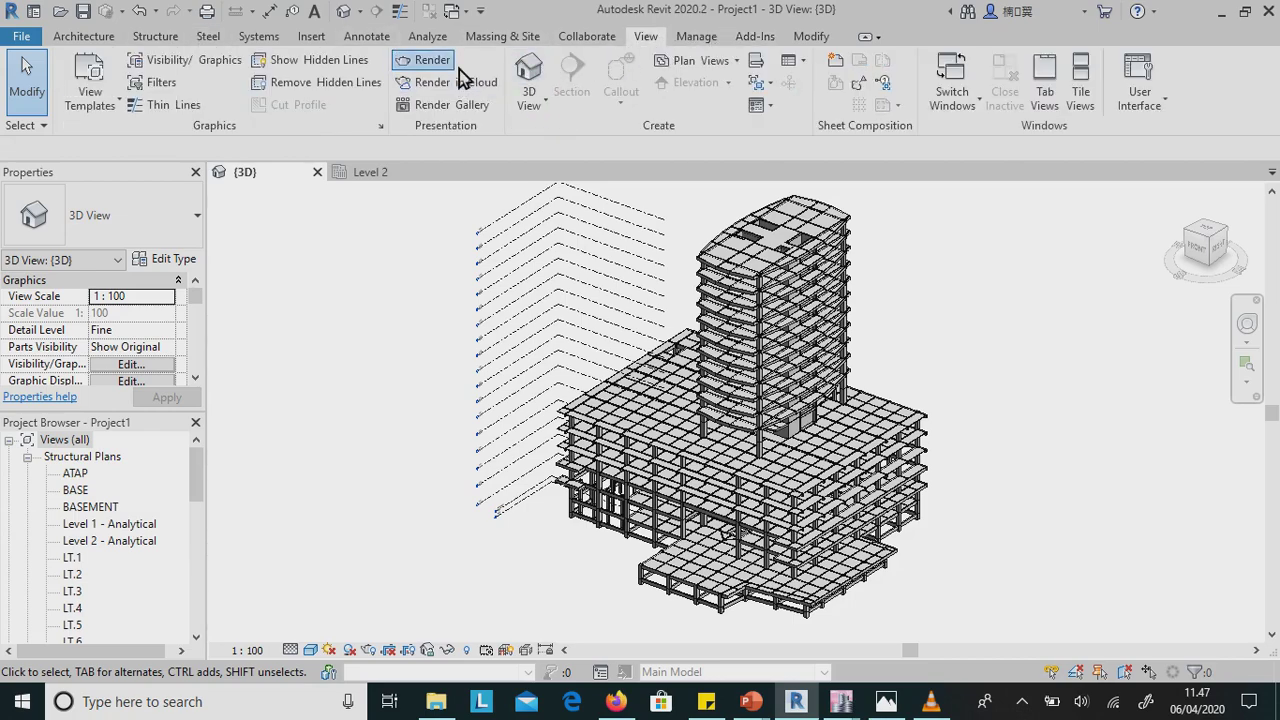
{"action": "left_click", "coordinate": [428, 60]}
{"action": "left_click_drag", "start_coordinate": [310, 85], "coordinate": [167, 51]}
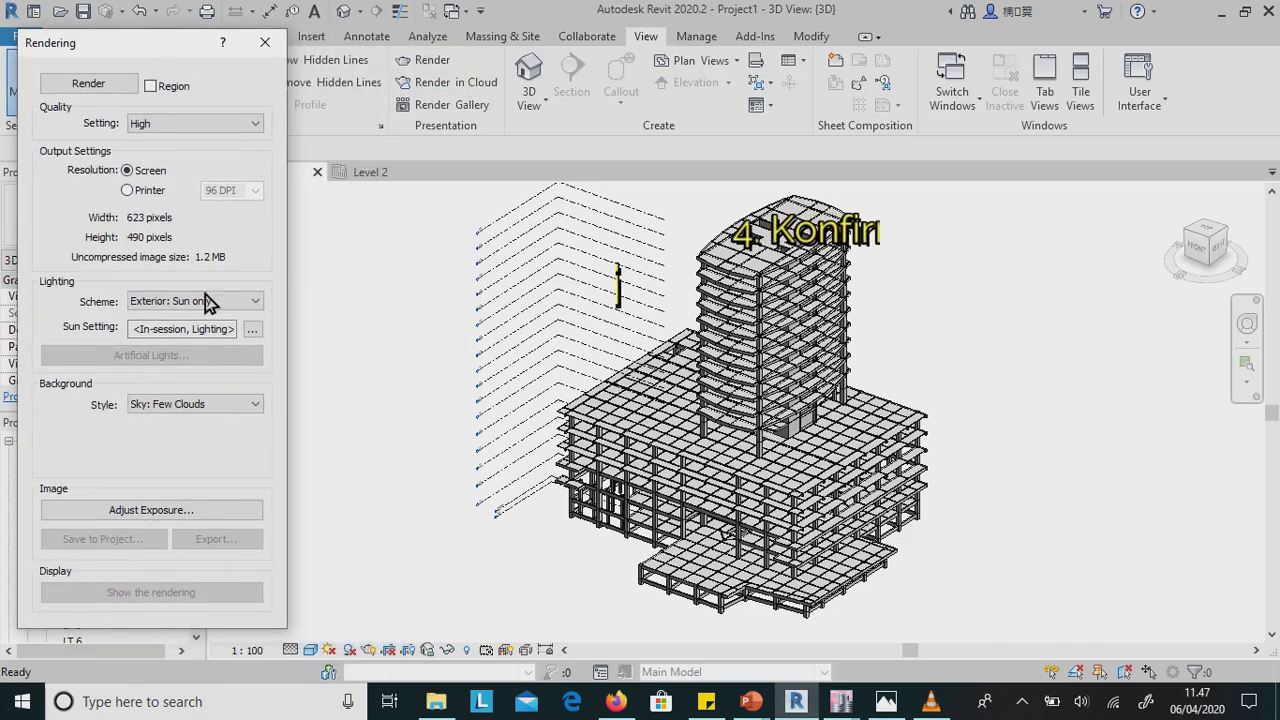
{"action": "left_click", "coordinate": [95, 86]}
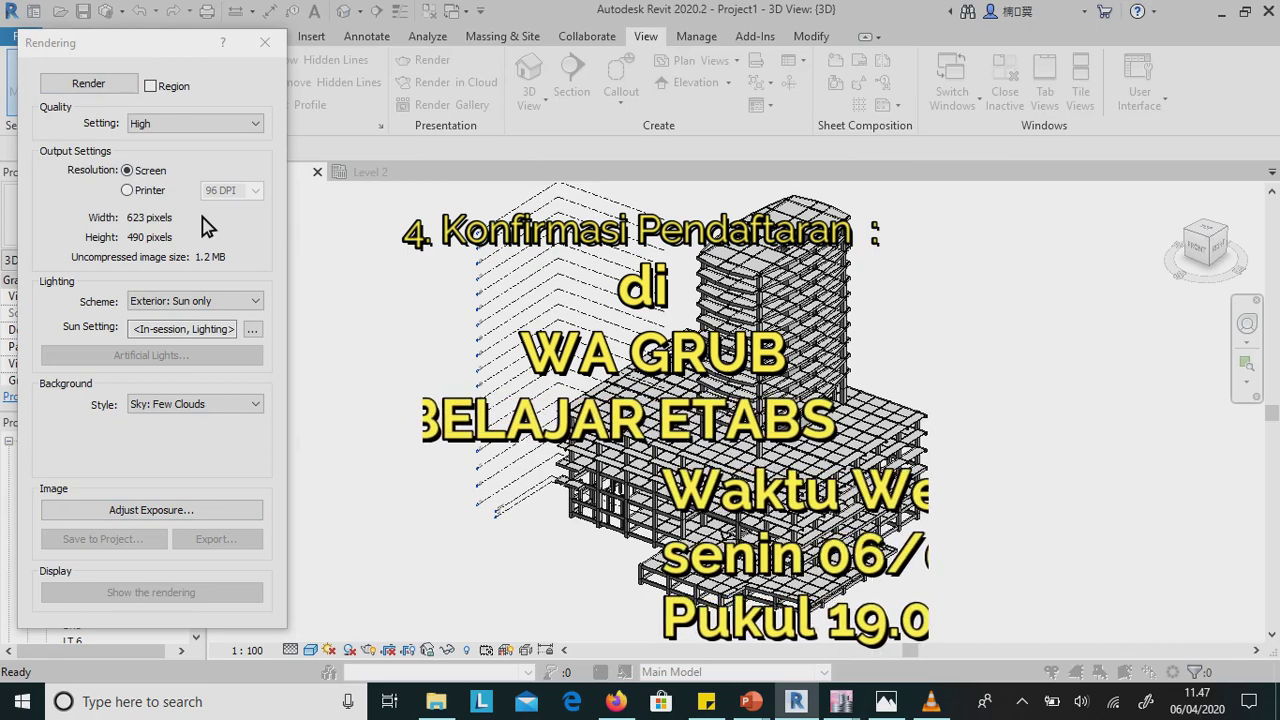